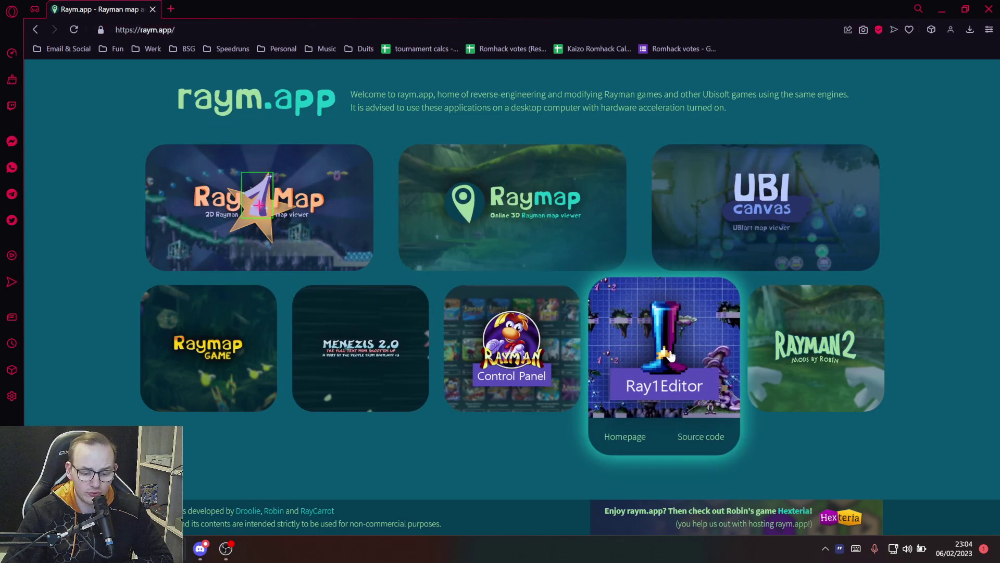
# Go from the Ray1Editor repository card to its latest release downloads.
pyautogui.click(670, 354)
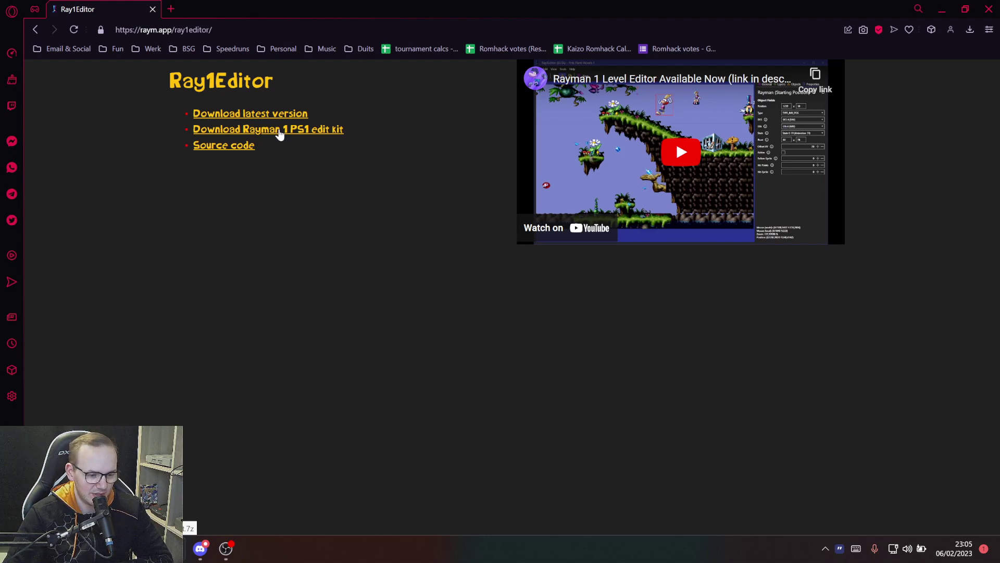
pyautogui.click(257, 113)
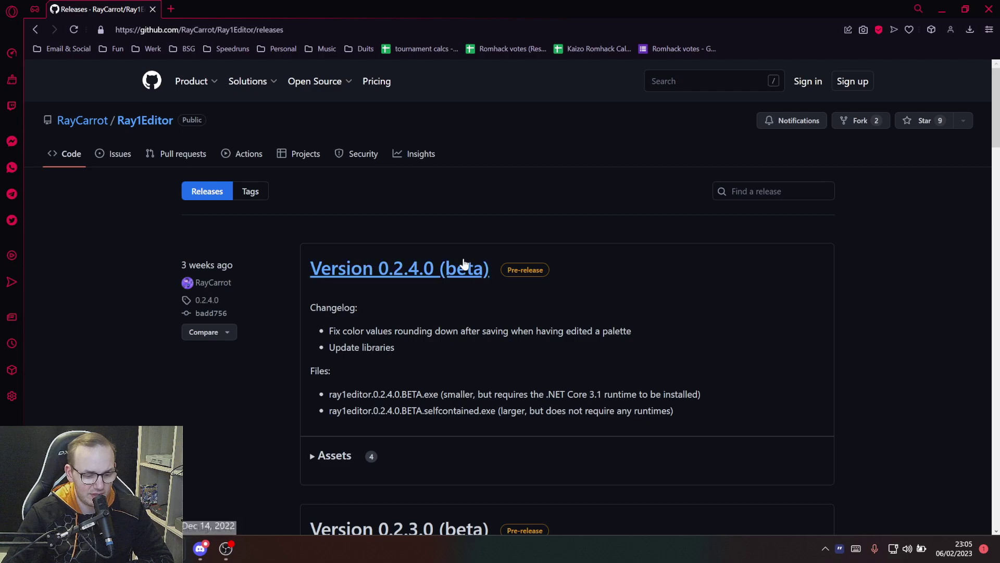
pyautogui.scroll(-1, 464, 315)
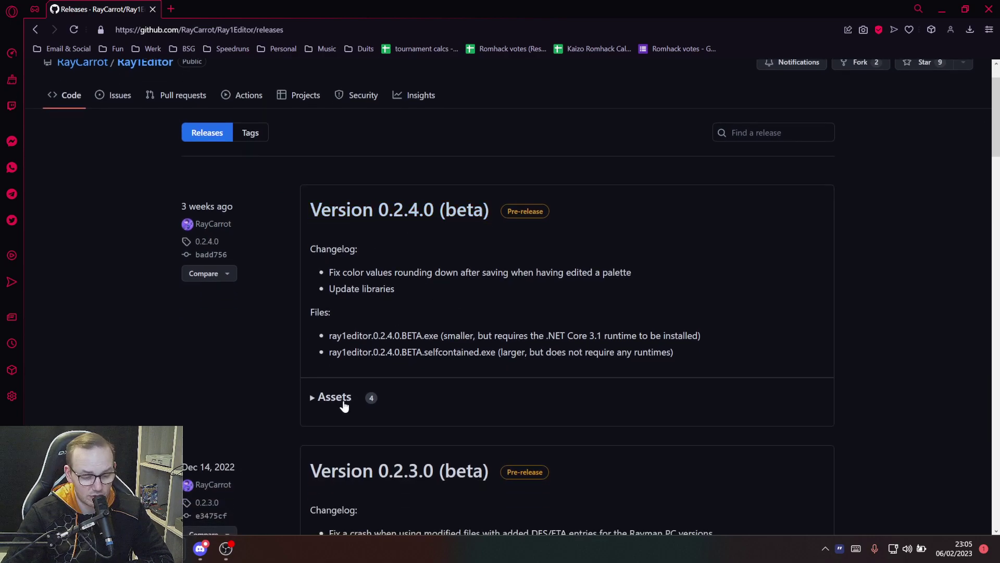
# Expand the Version 0.2.4.0 assets, then minimize the browser to show the Desktop folder.
pyautogui.click(334, 397)
pyautogui.scroll(-1, 440, 391)
pyautogui.moveTo(505, 386); pyautogui.dragTo(292, 380)
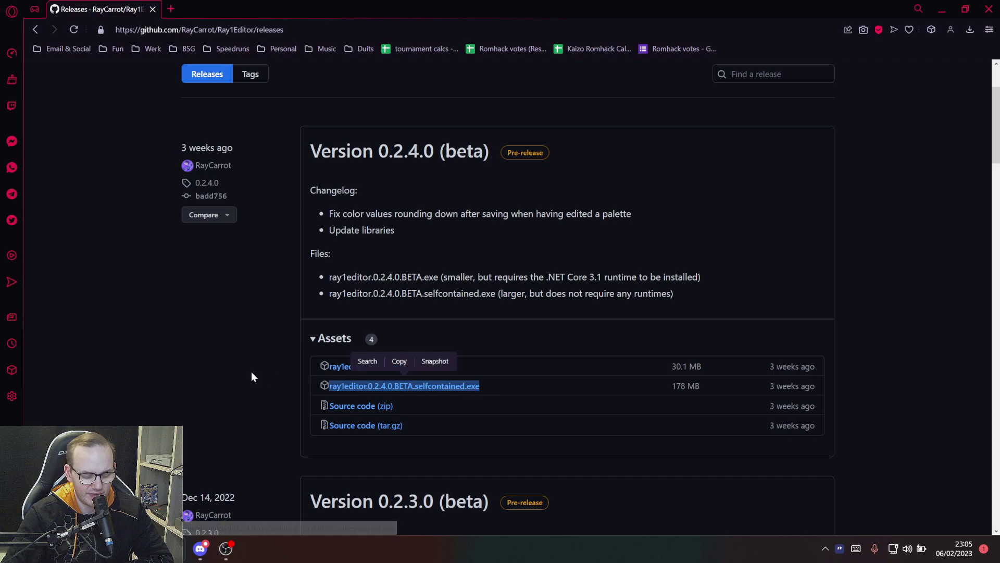
pyautogui.click(224, 374)
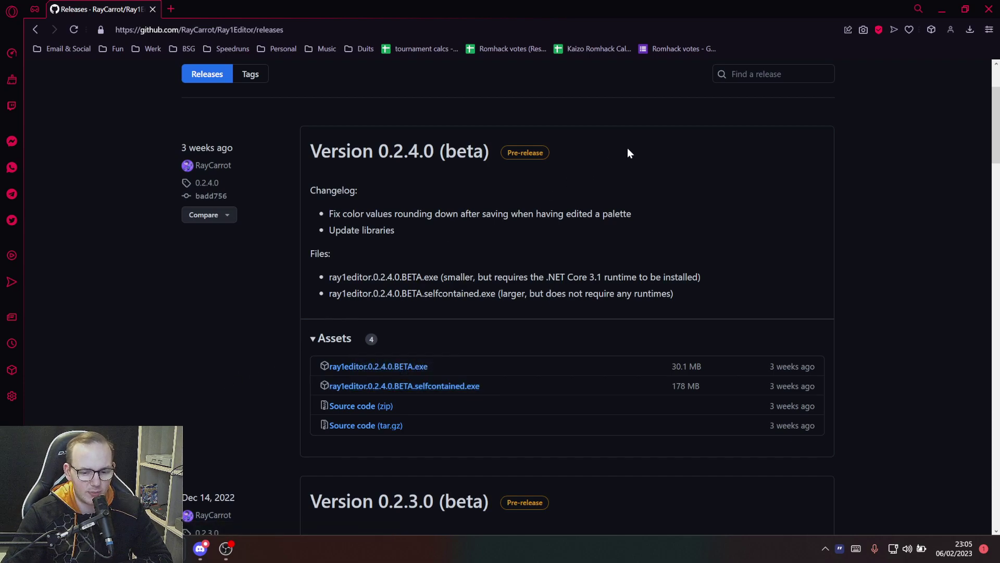
pyautogui.click(943, 8)
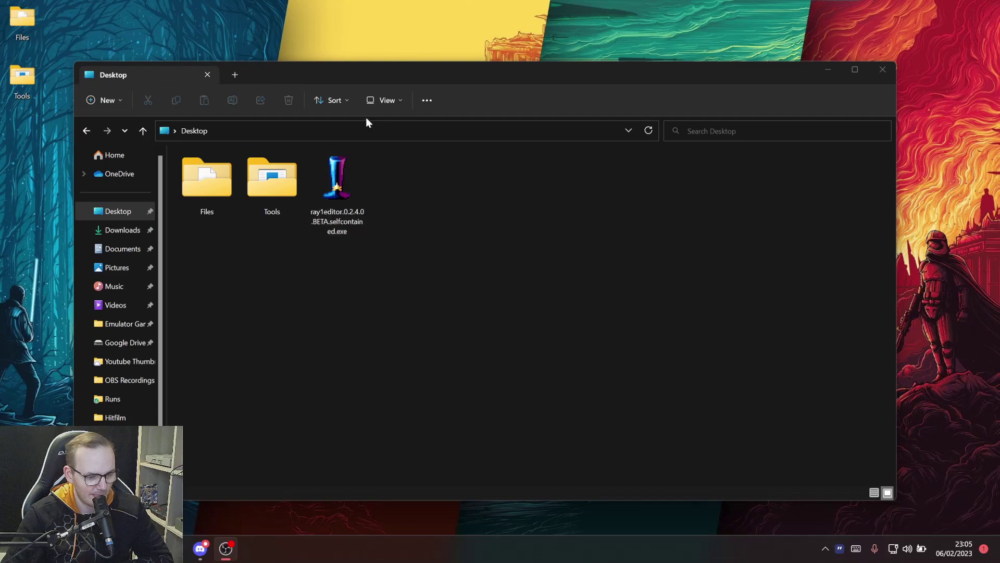
# Run ray1editor.0.2.4.0.BETA.selfcontained.exe from the Desktop folder as administrator.
pyautogui.moveTo(339, 74); pyautogui.dragTo(386, 47)
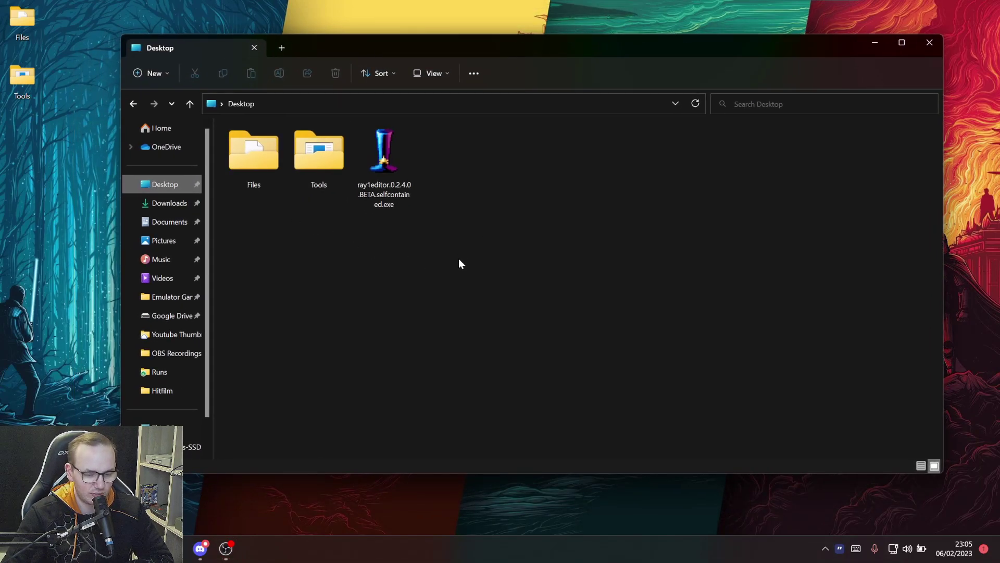
pyautogui.moveTo(461, 261); pyautogui.dragTo(245, 136)
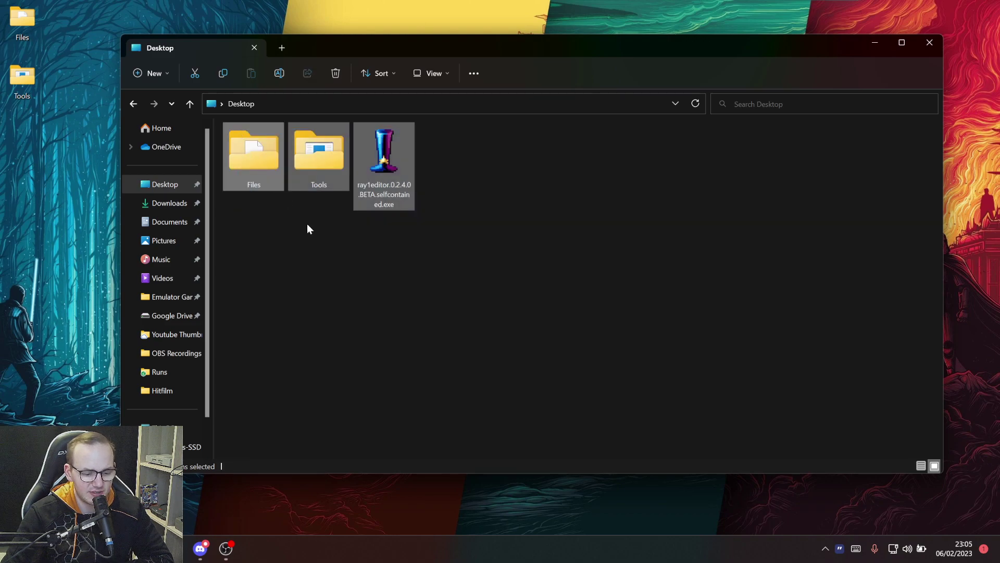
pyautogui.click(308, 229)
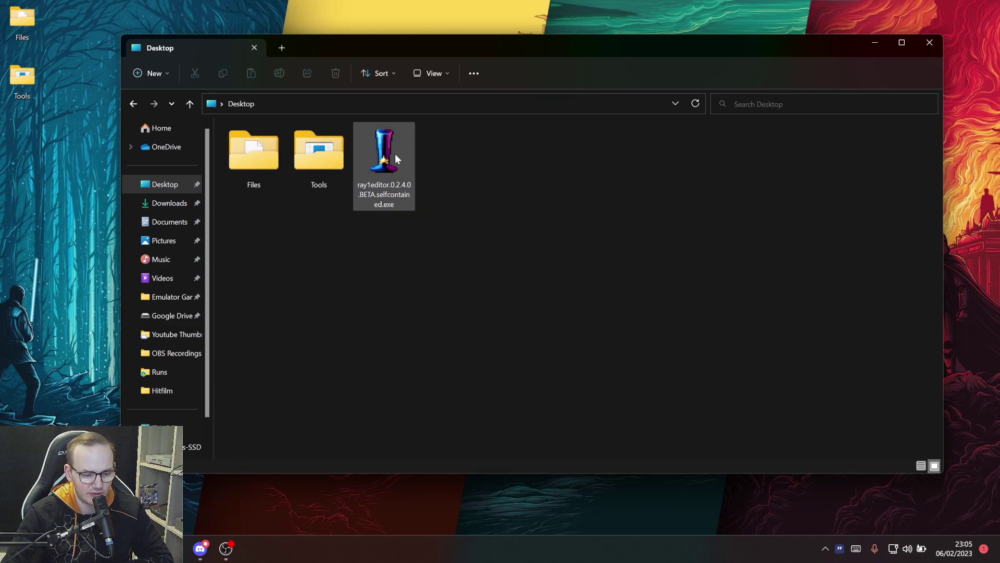
pyautogui.click(324, 166)
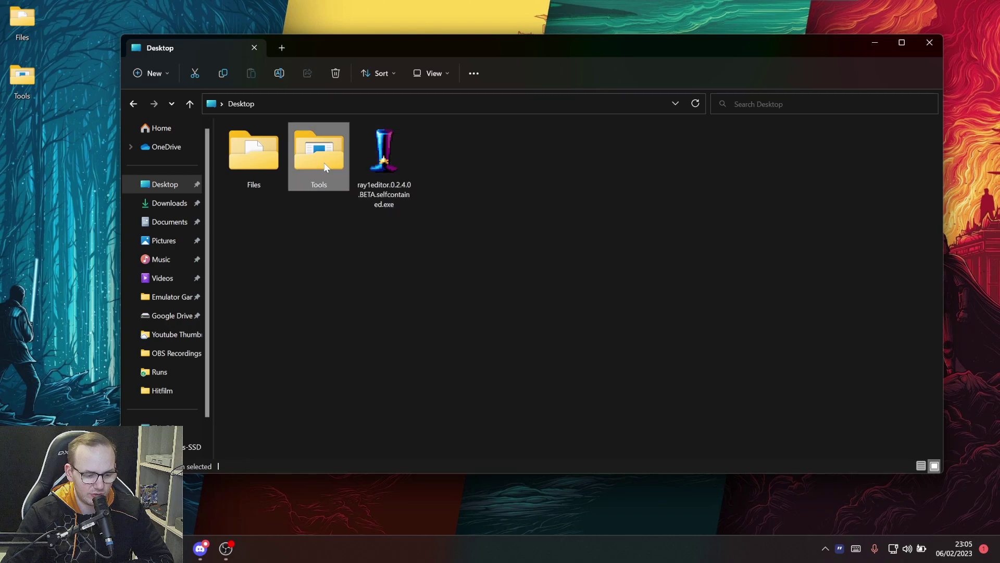
pyautogui.keyDown('ctrl'); pyautogui.click(247, 162); pyautogui.keyUp('ctrl')
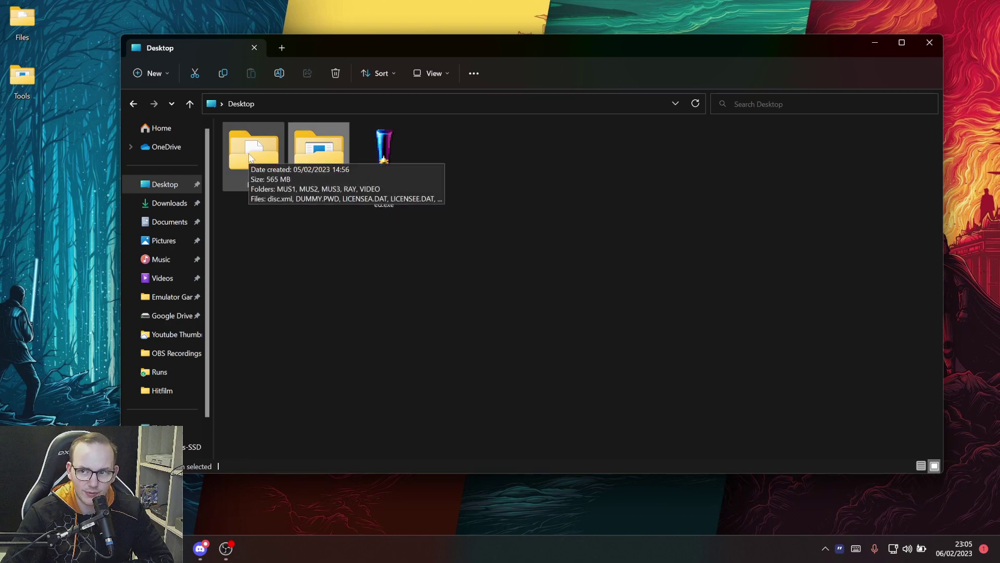
pyautogui.rightClick(386, 162)
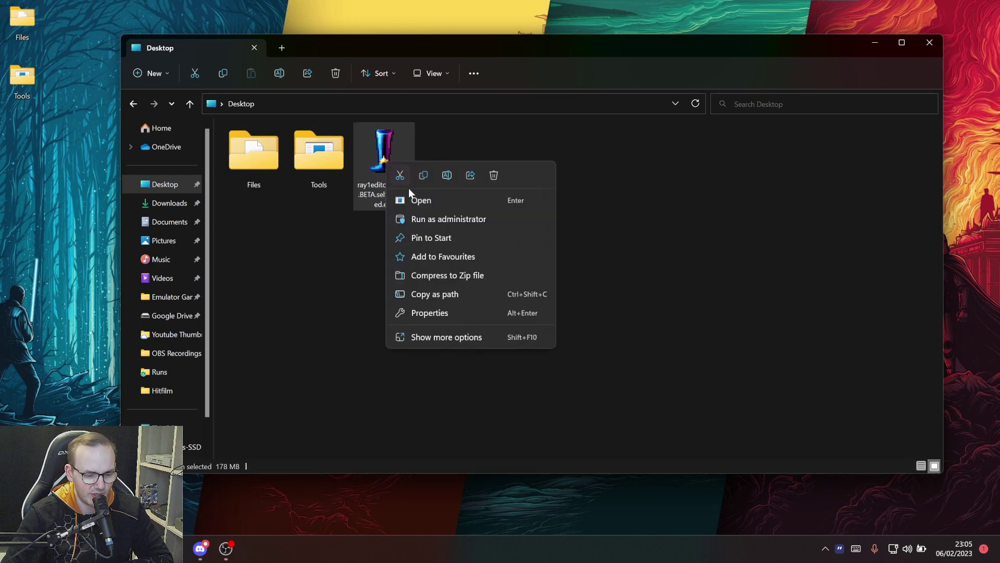
pyautogui.click(404, 219)
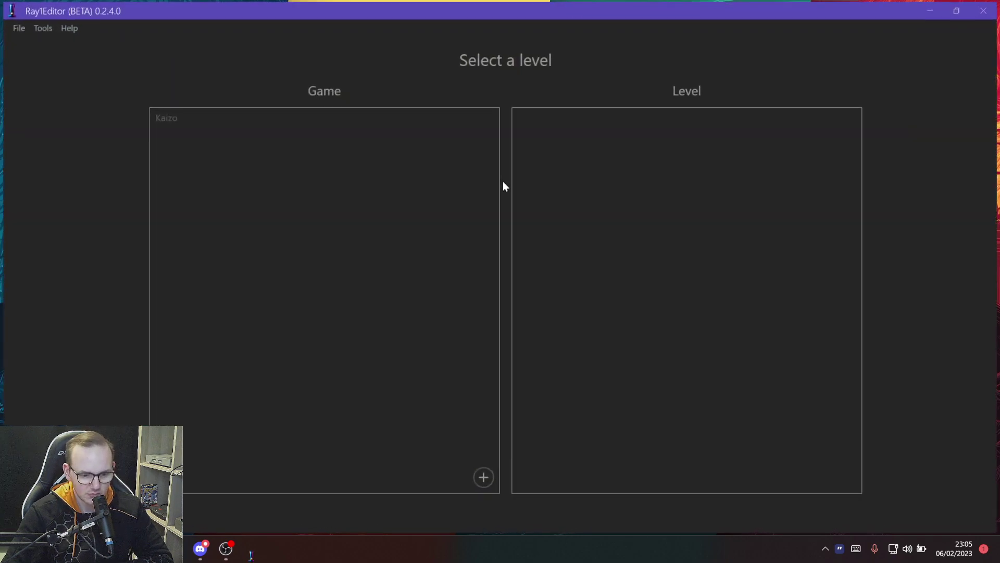
# Delete the existing Kaizo game entry and open the editor Settings.
pyautogui.click(450, 111)
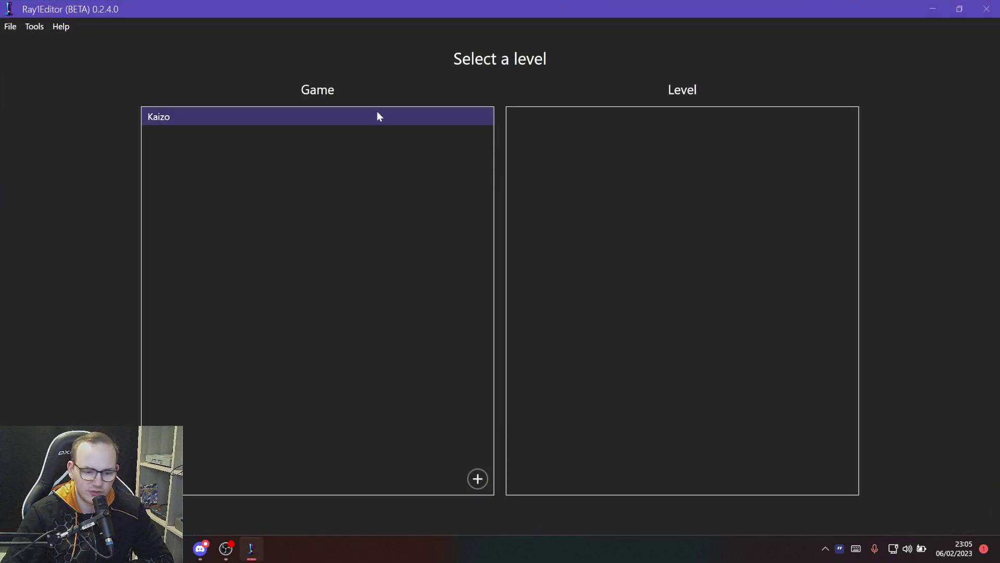
pyautogui.click(479, 118)
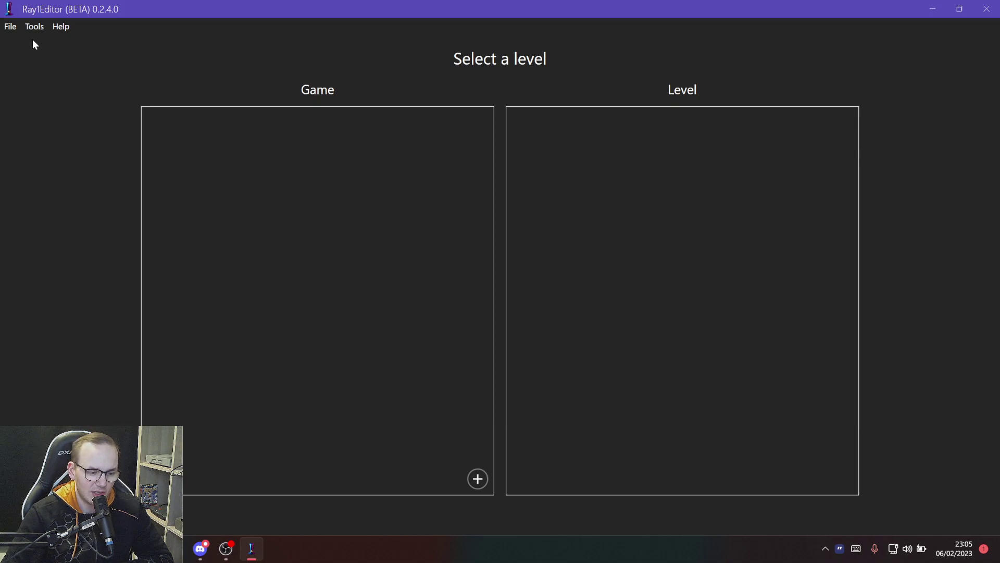
pyautogui.click(35, 26)
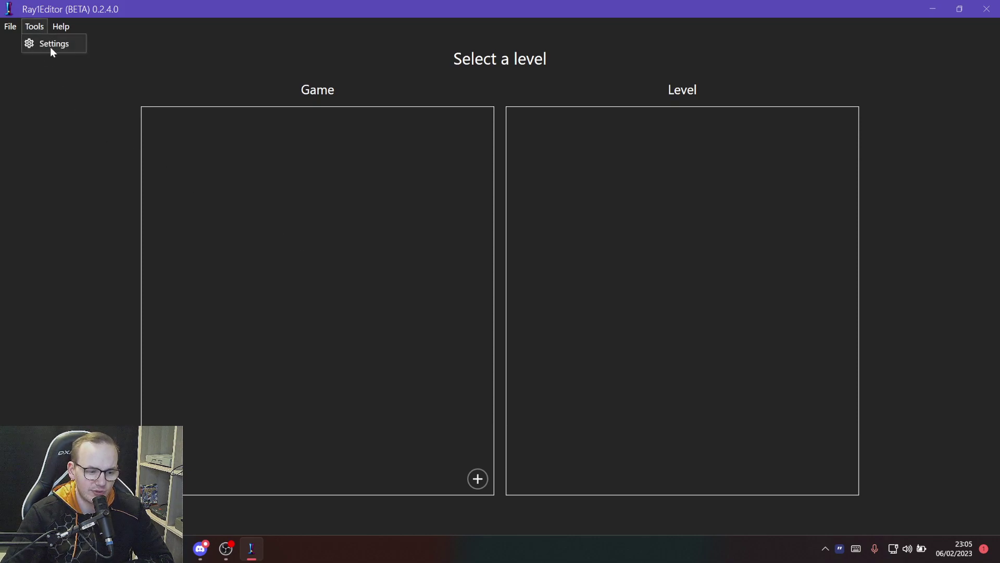
pyautogui.click(50, 46)
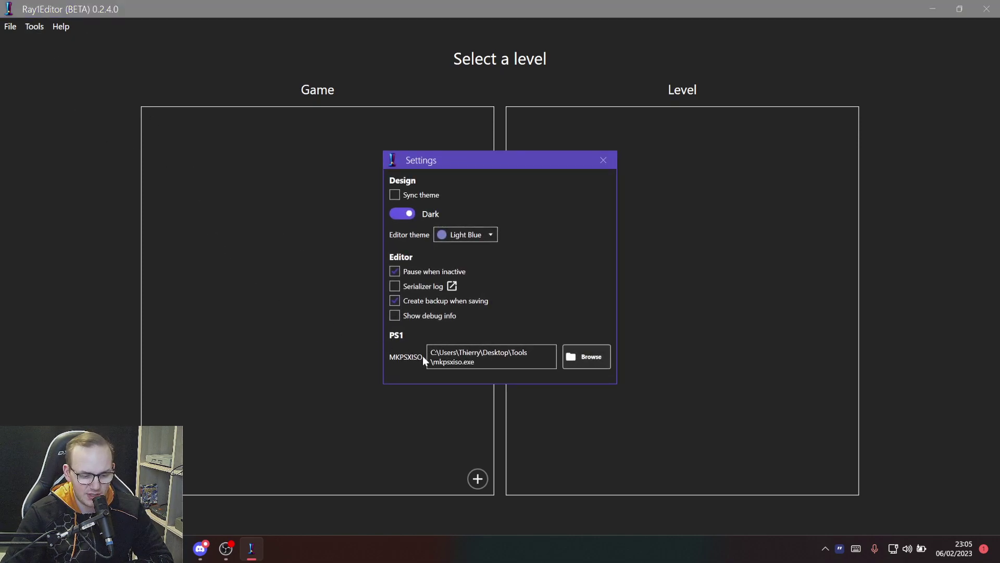
# Point the PS1 MKPSXISO path to Desktop\Tools\mkpsxiso.exe and close Settings.
pyautogui.click(594, 366)
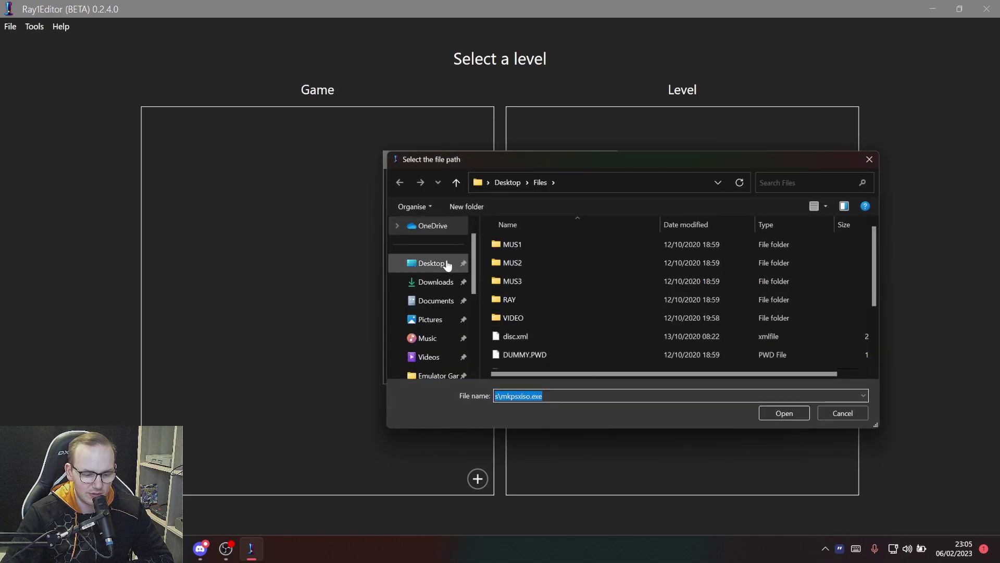
pyautogui.click(432, 264)
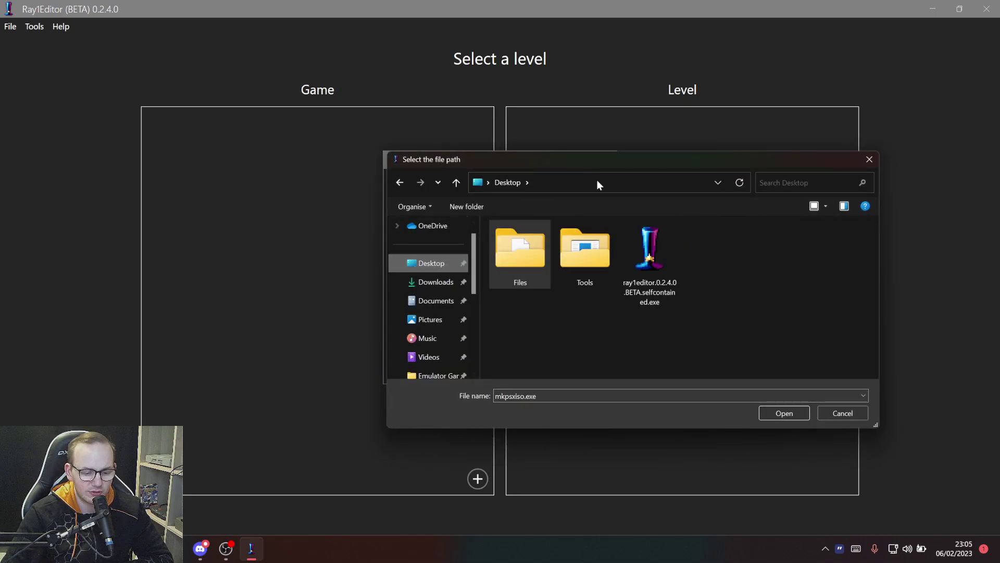
pyautogui.doubleClick(588, 249)
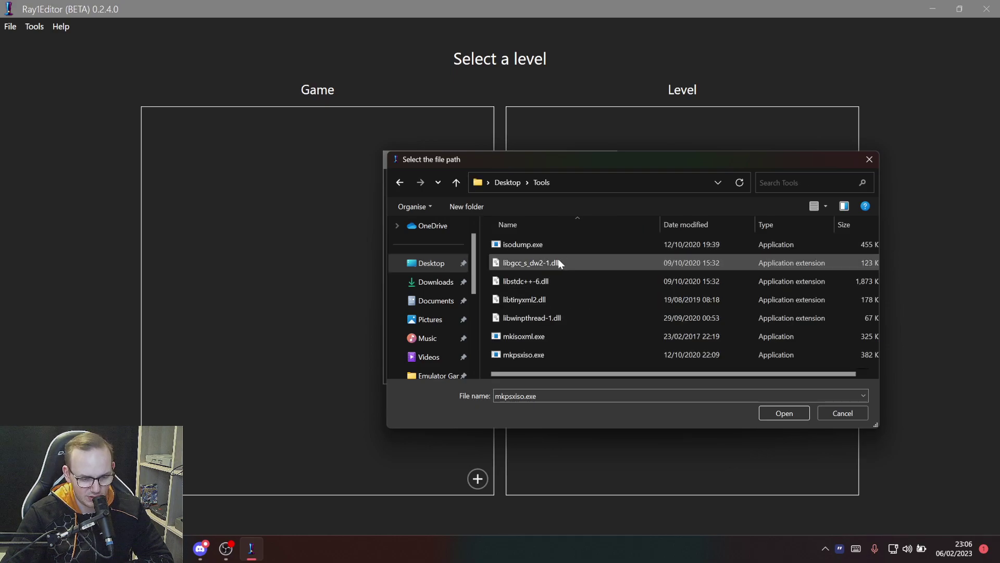
pyautogui.click(539, 355)
pyautogui.click(784, 412)
pyautogui.click(796, 413)
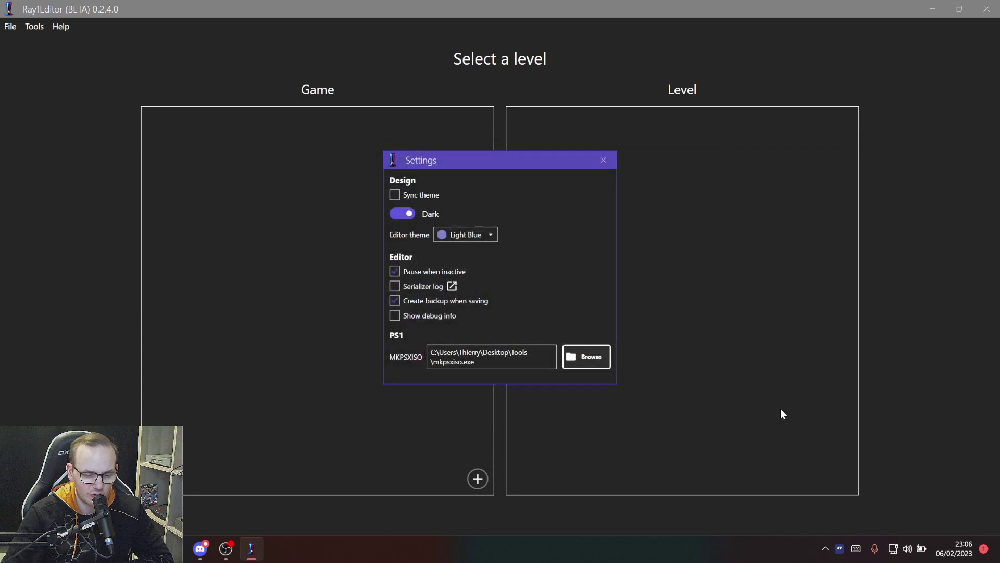
pyautogui.click(604, 163)
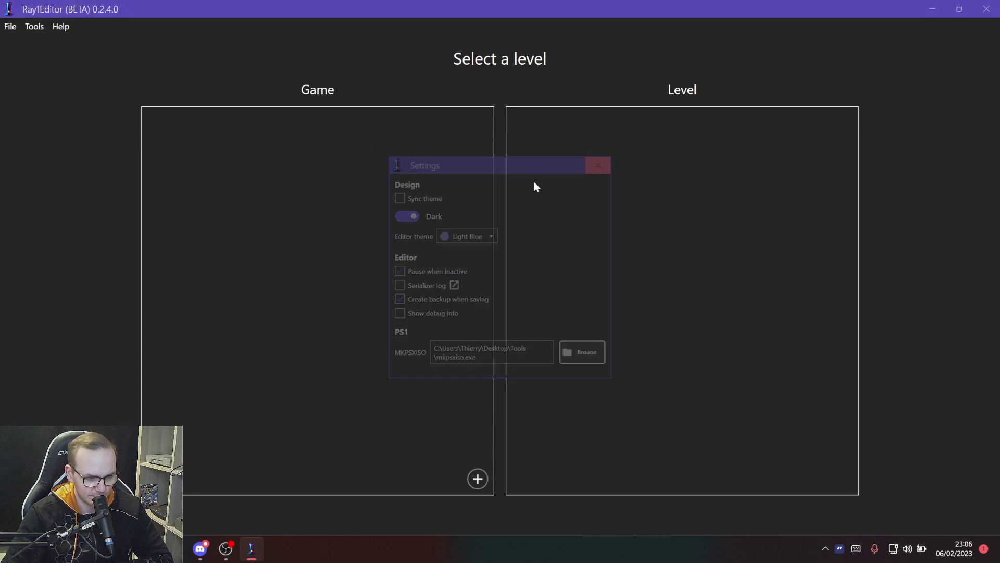
# Create a new game entry named Kaizo with Rayman 1 (PS1 - US) mode.
pyautogui.click(480, 482)
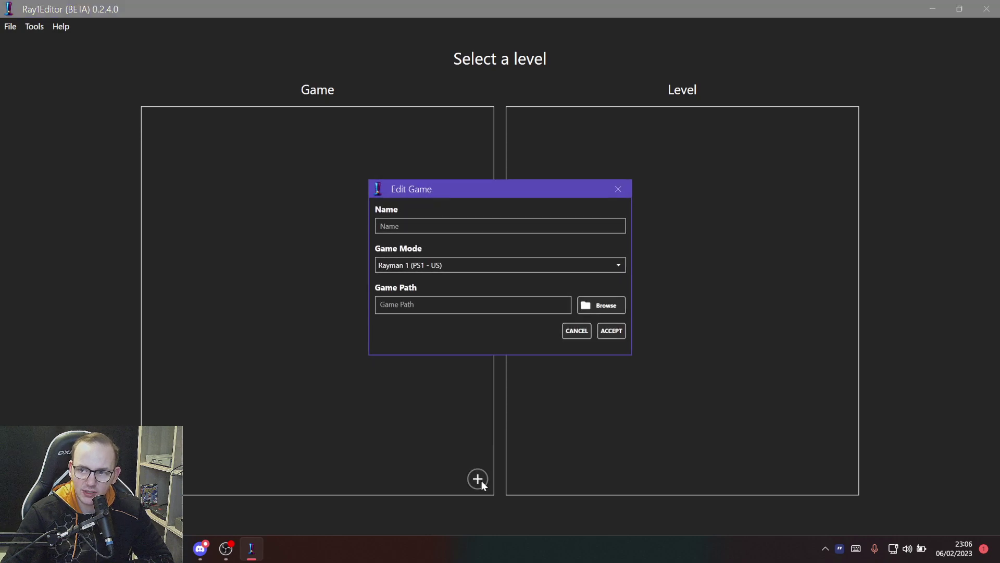
pyautogui.click(396, 226)
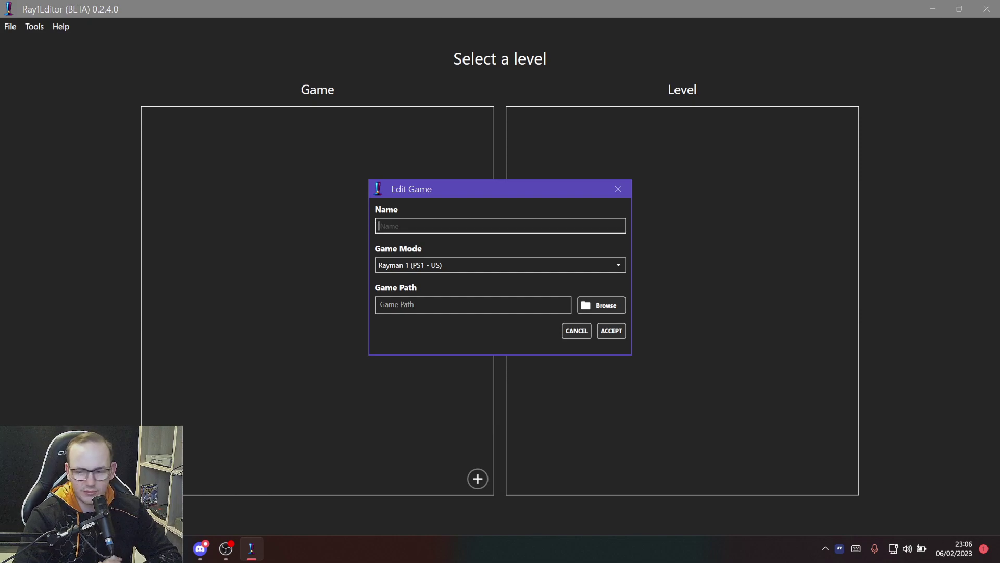
pyautogui.write('Kaizo')
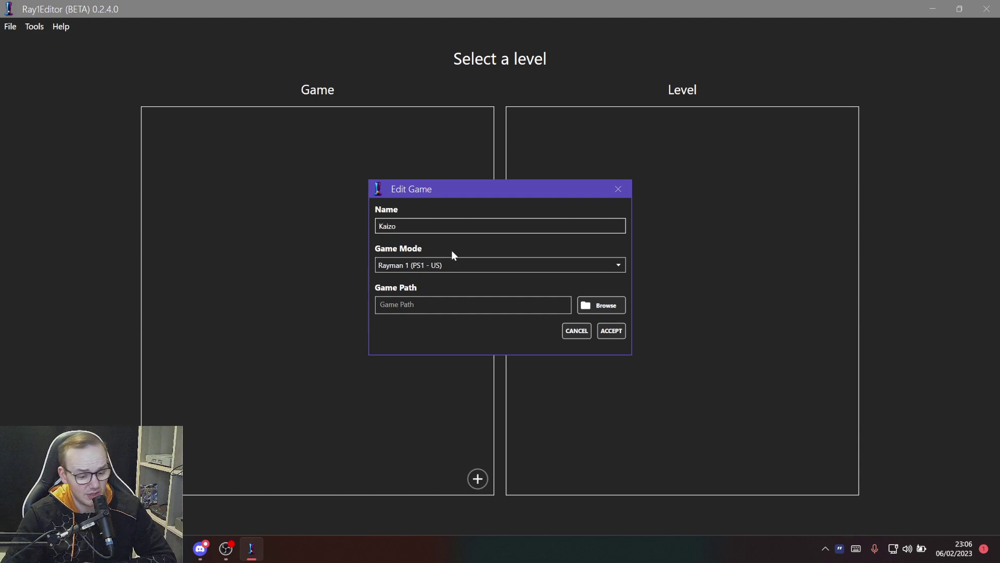
pyautogui.click(462, 265)
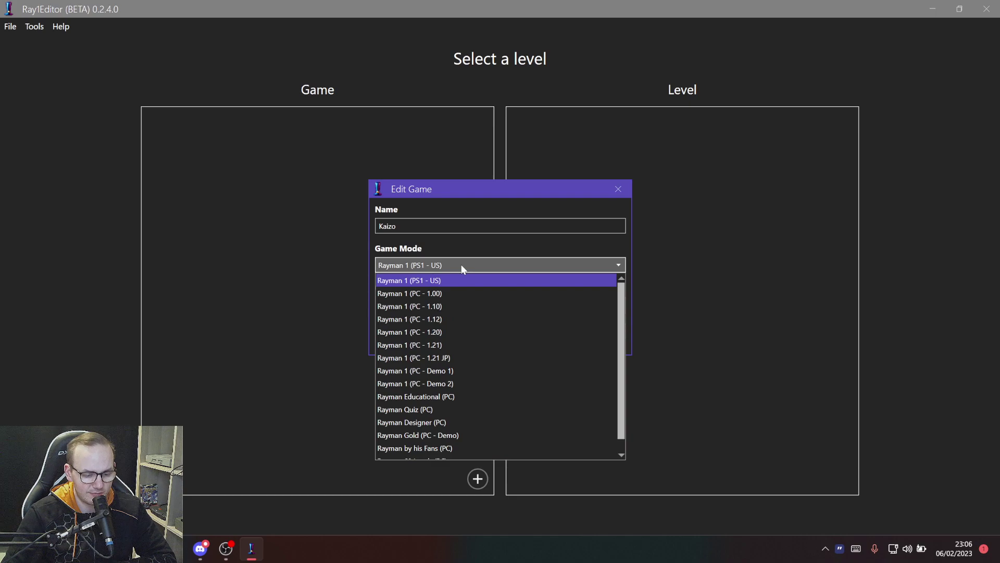
pyautogui.click(462, 265)
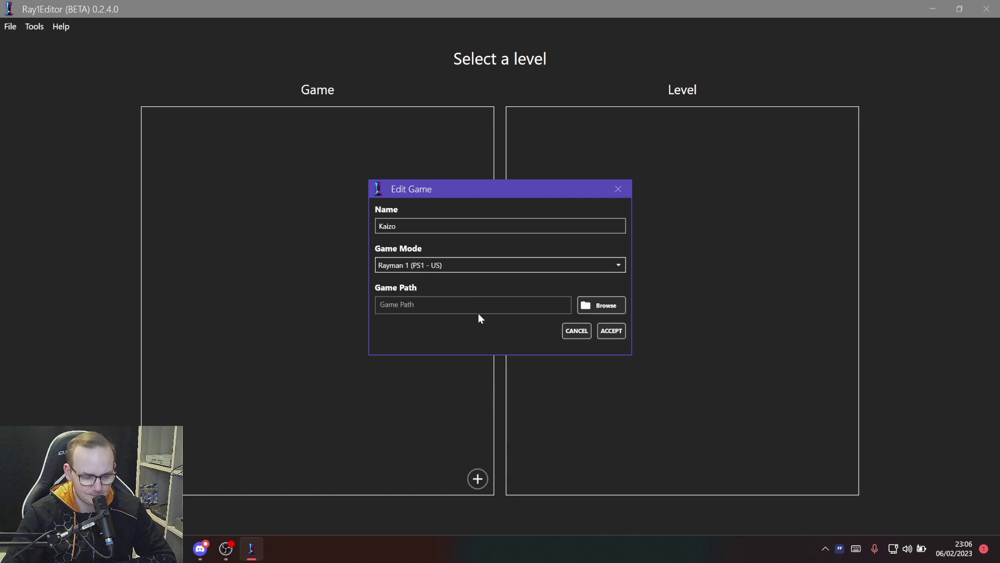
# Set the Kaizo game directory to the Desktop\Files folder and accept the entry.
pyautogui.click(608, 308)
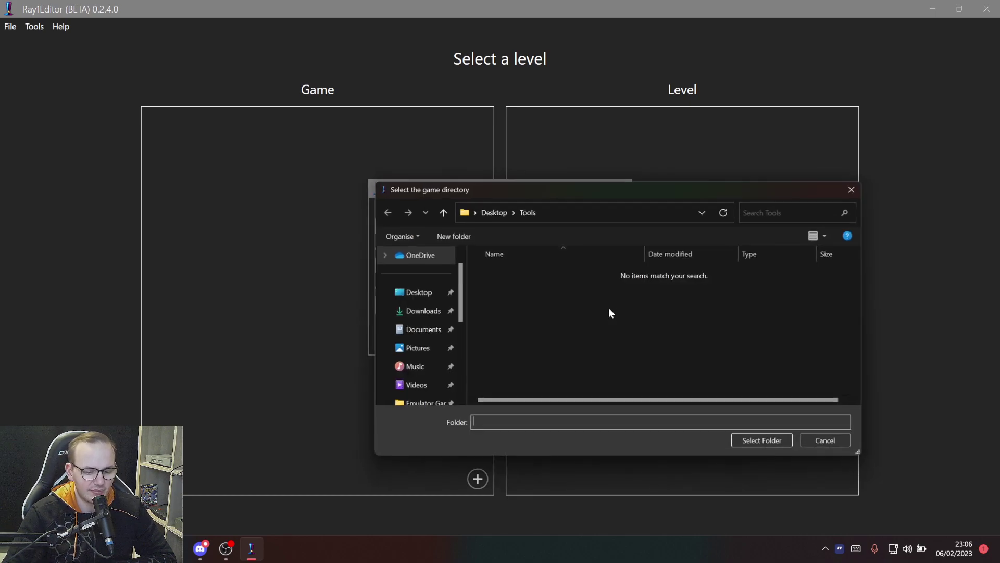
pyautogui.click(420, 293)
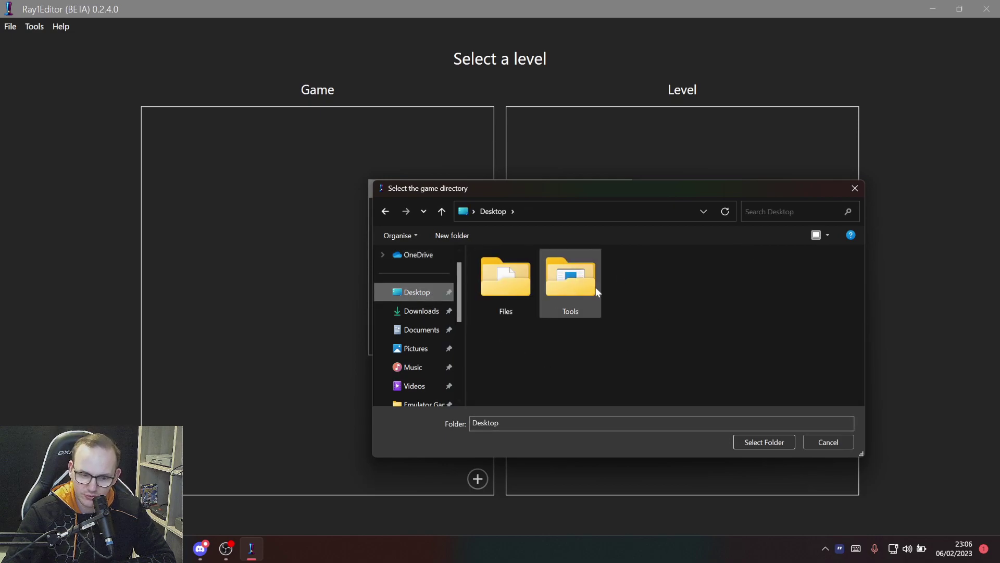
pyautogui.click(510, 275)
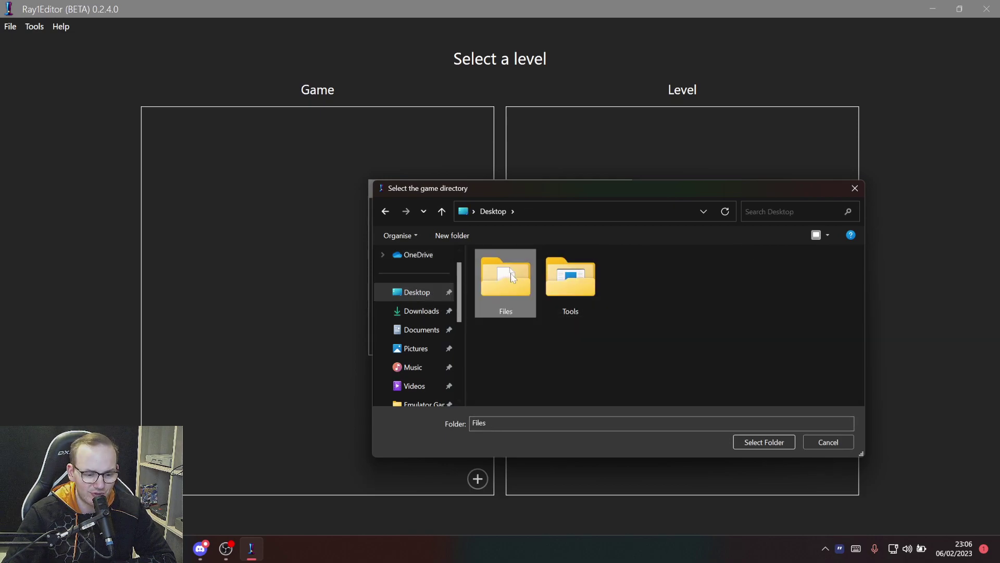
pyautogui.click(772, 442)
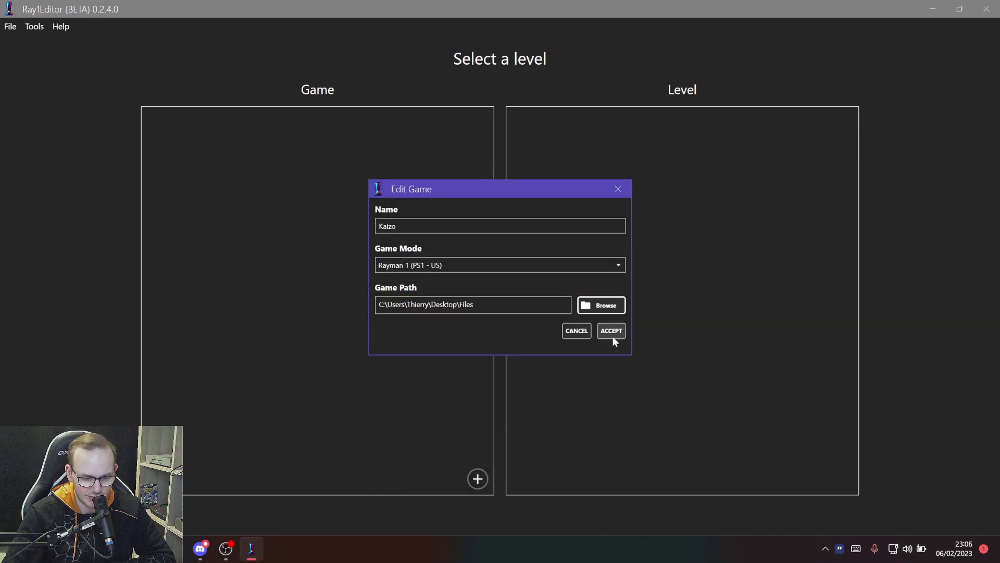
pyautogui.click(611, 331)
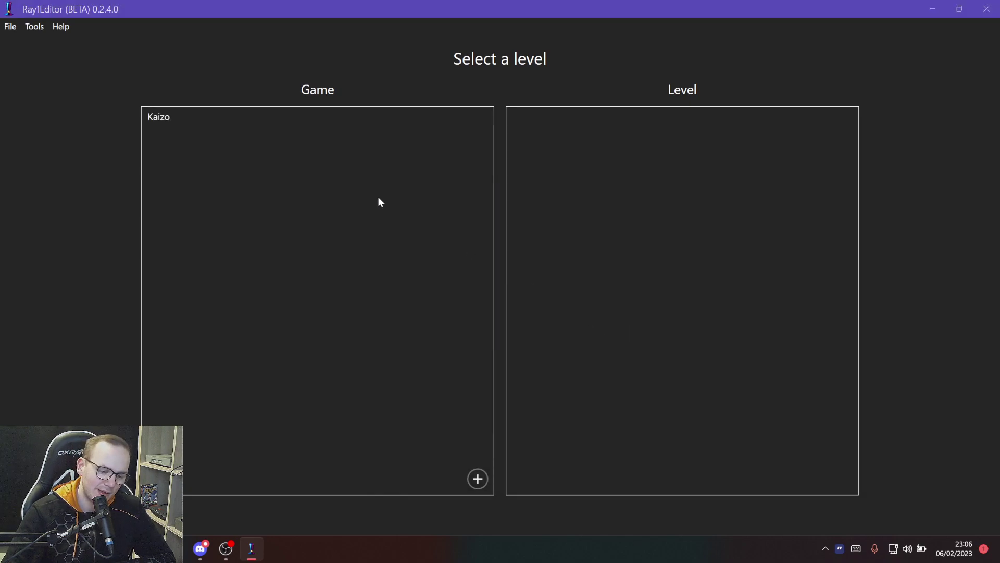
# Select the Kaizo game and load its Pink Plant Woods 2 level.
pyautogui.click(169, 123)
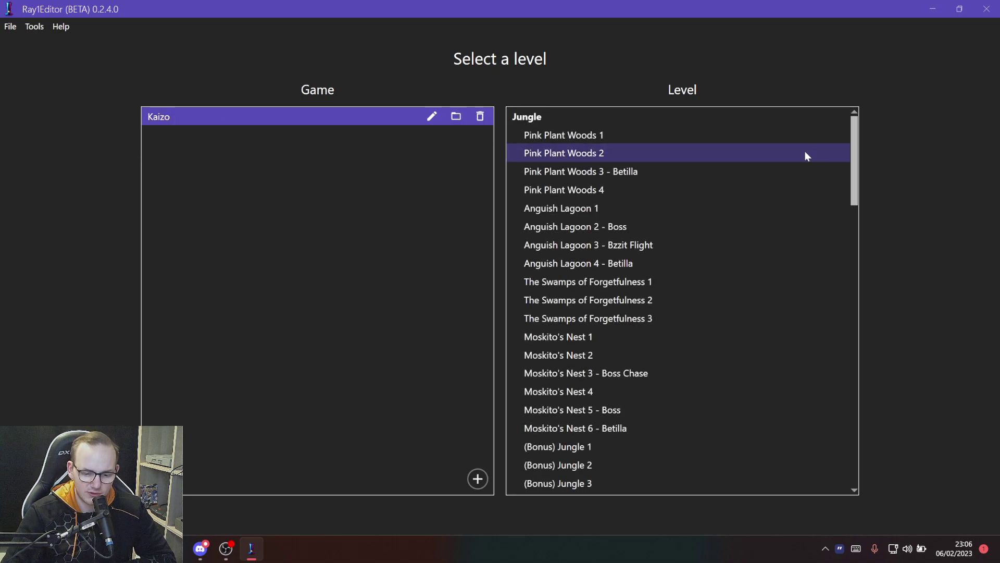
pyautogui.moveTo(858, 160); pyautogui.dragTo(848, 272)
pyautogui.click(579, 355)
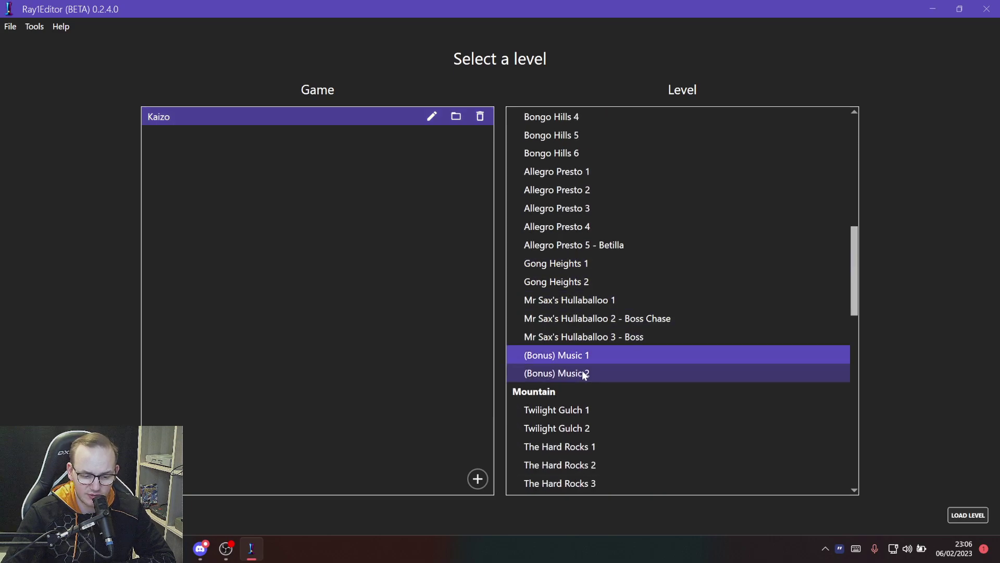
pyautogui.click(584, 373)
pyautogui.scroll(9, 638, 283)
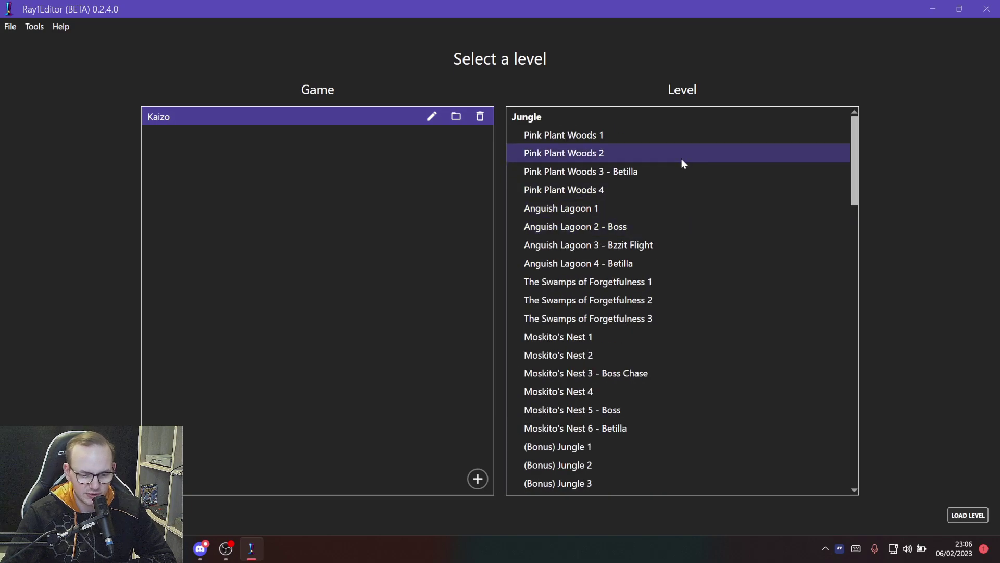
pyautogui.click(604, 154)
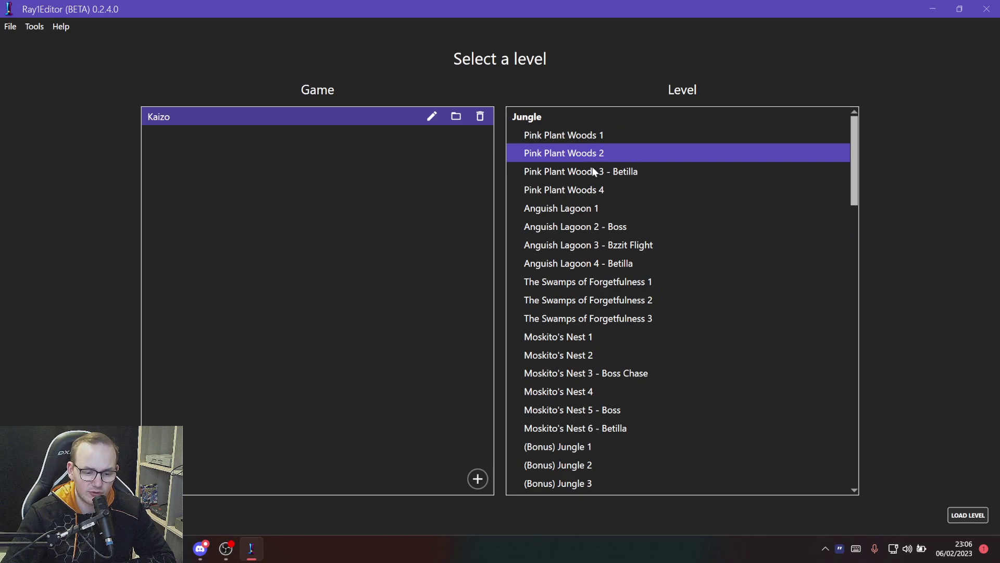
pyautogui.doubleClick(593, 152)
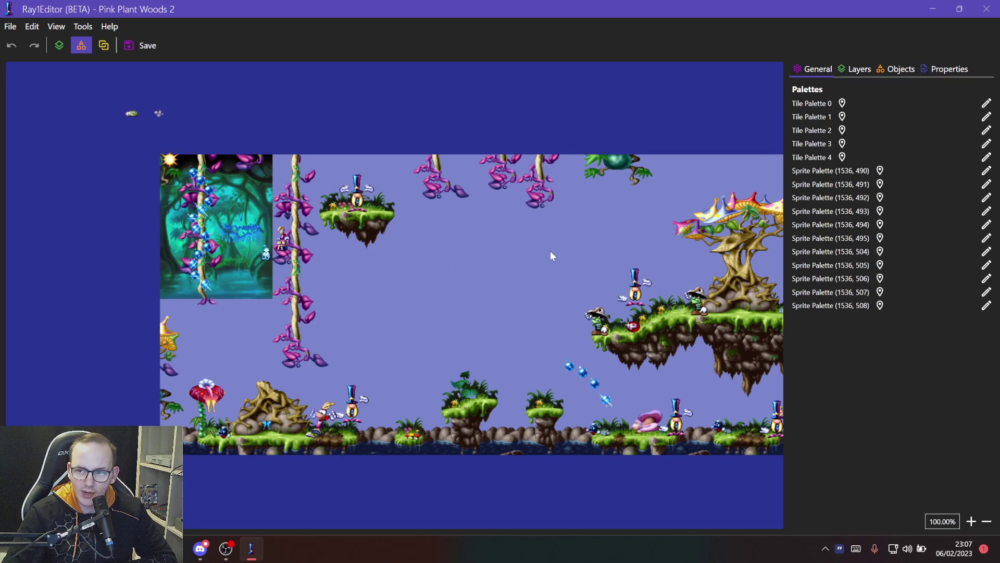
# Pan around the Pink Plant Woods 2 map, then switch to Layers editing mode.
pyautogui.moveTo(536, 299); pyautogui.dragTo(392, 211, button='middle')
pyautogui.moveTo(394, 211); pyautogui.dragTo(401, 298, button='middle')
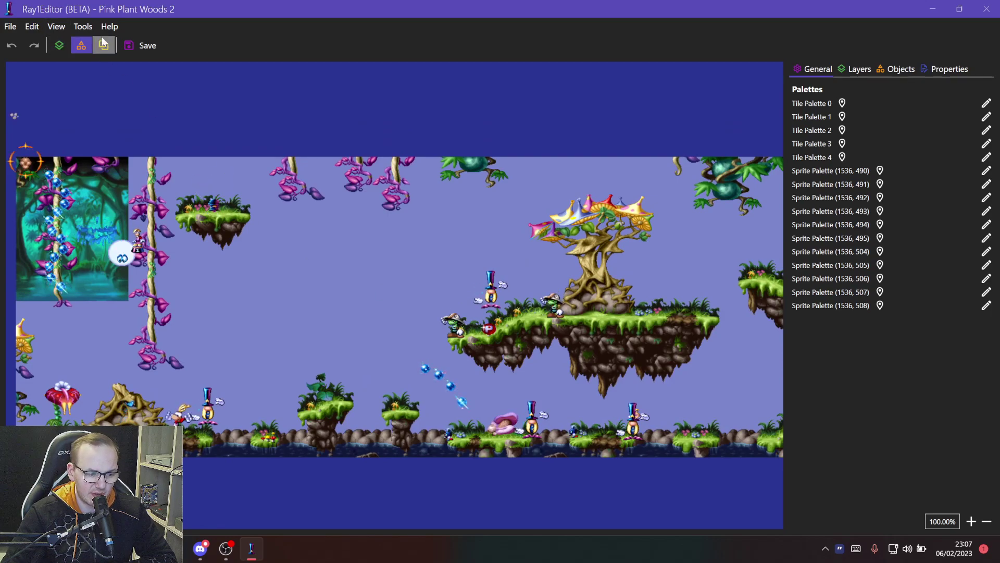
pyautogui.click(57, 46)
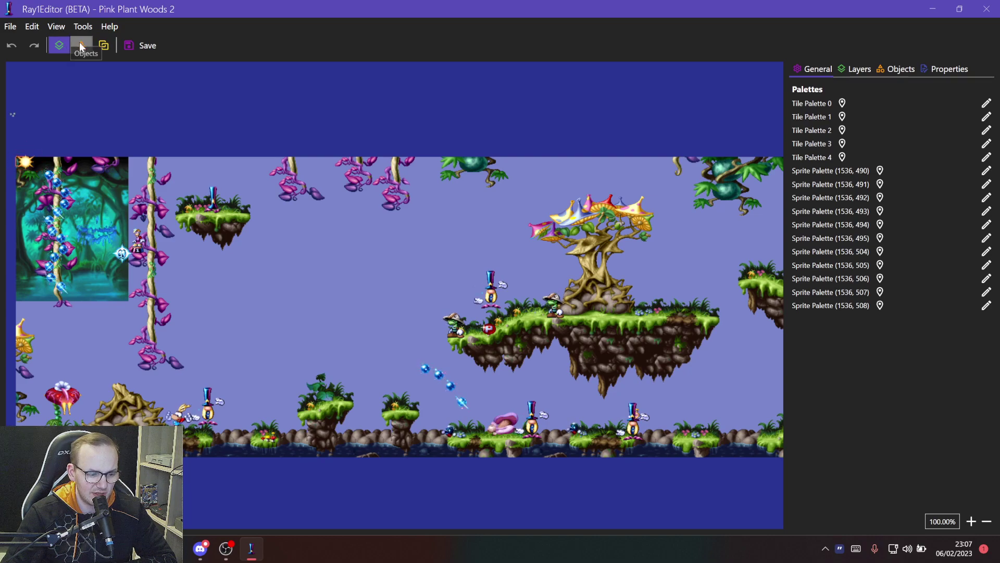